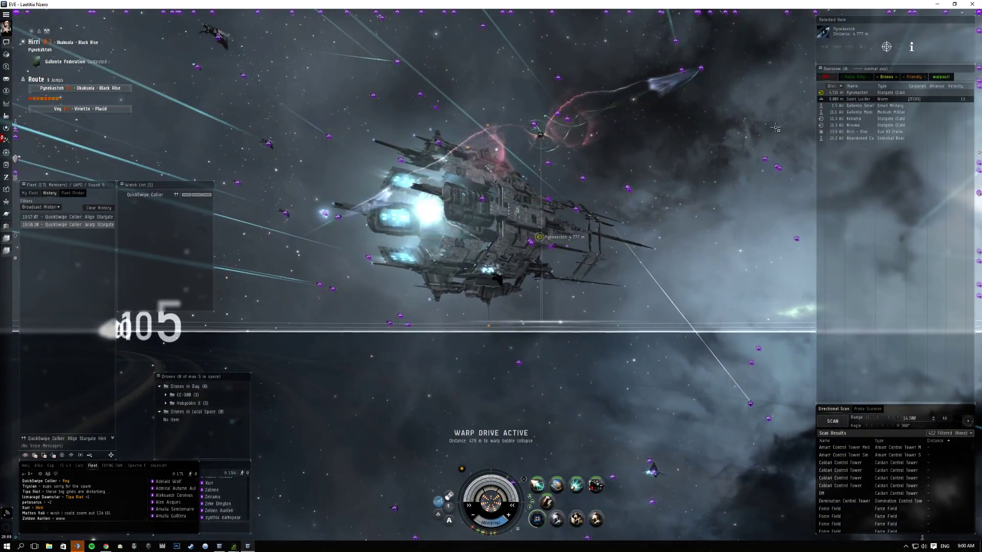
- Select and approach Saint Lucifer's Worm frigate, then orbit the camera around the ship
click(834, 100)
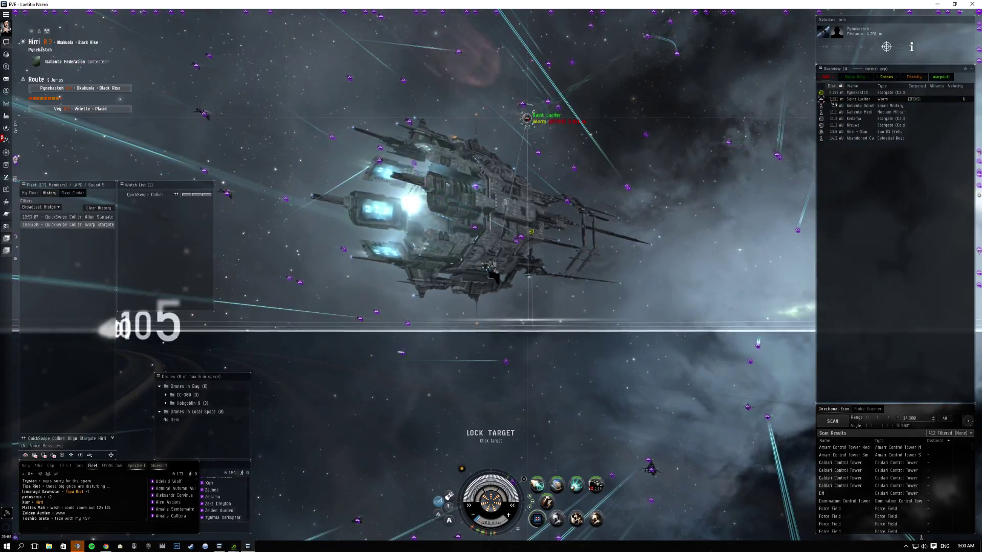
click(824, 51)
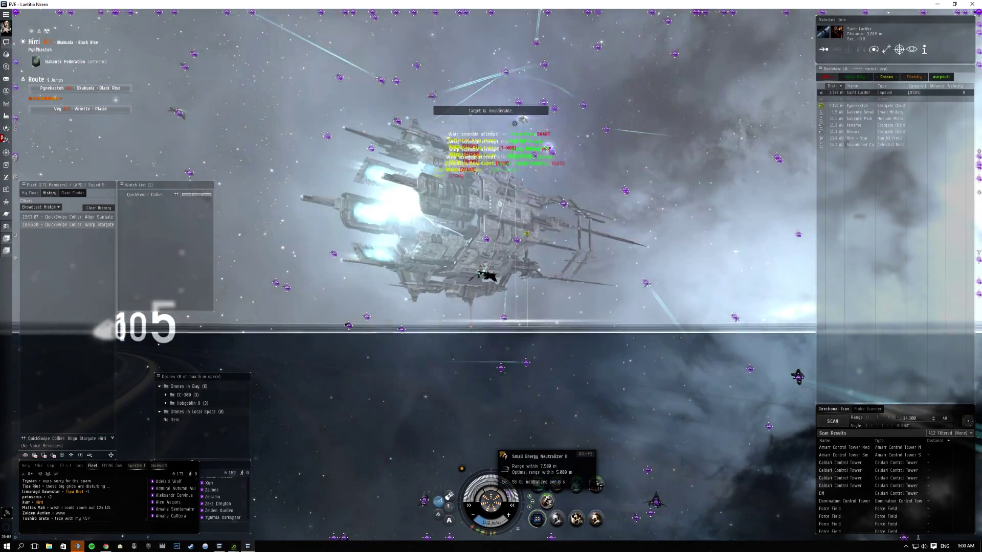
click(607, 366)
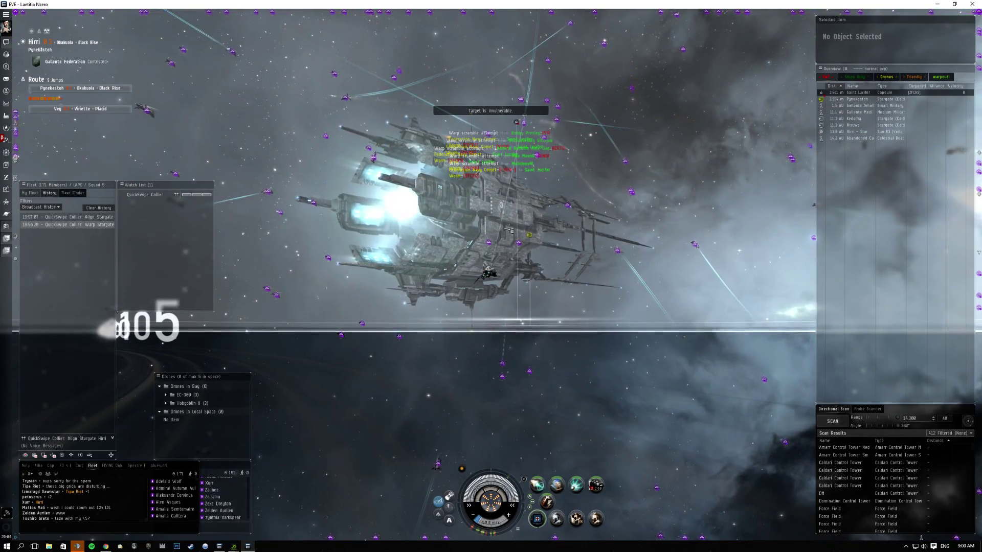
scroll(543, 409, up, 3)
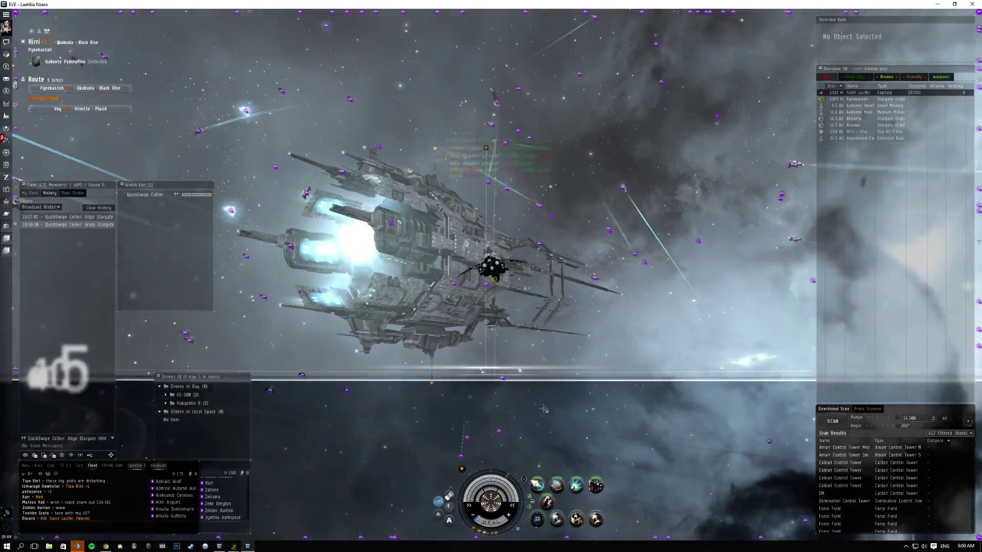
drag(544, 410, 453, 305)
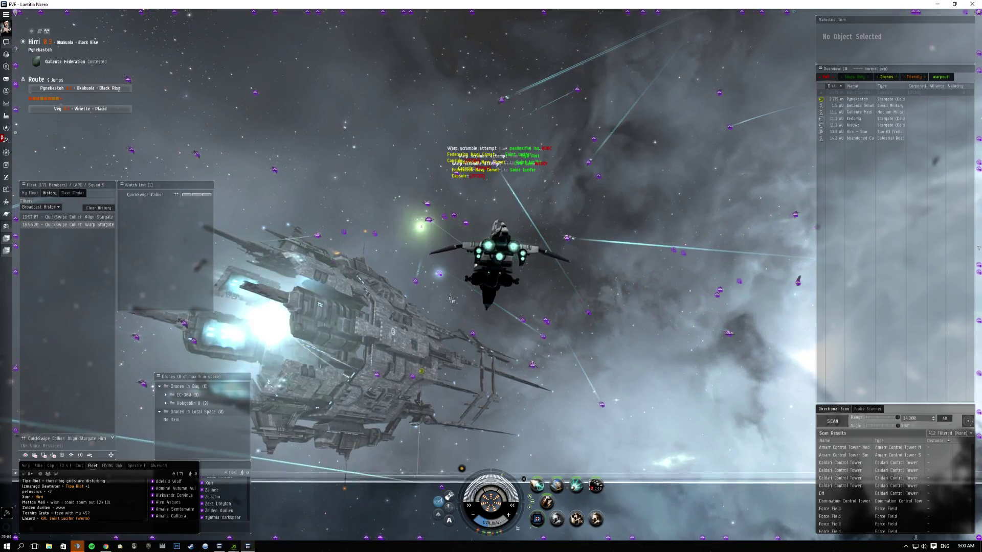
mouse_move(442, 277)
mouse_down()
mouse_move(436, 216)
mouse_move(495, 109)
mouse_up()
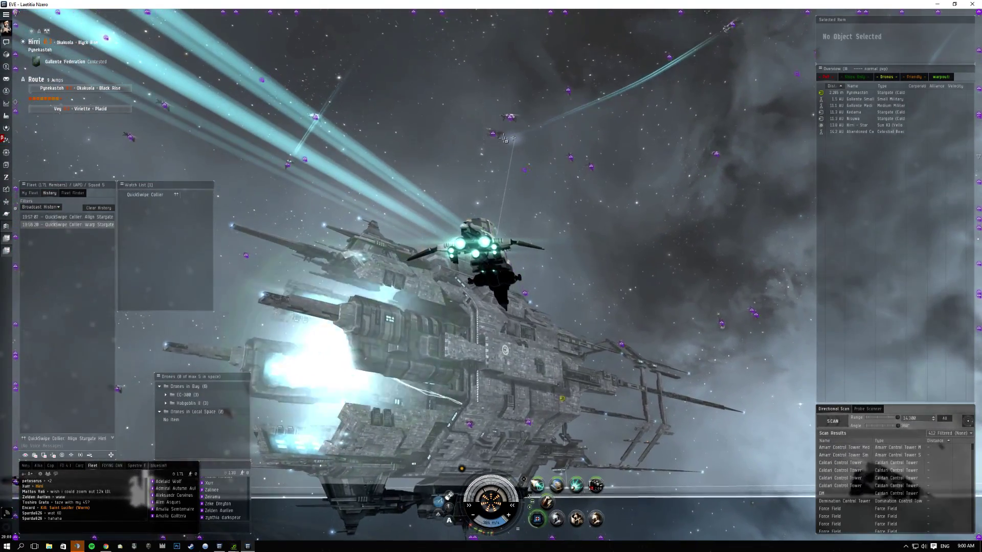
- Check the Worm wreck's contents, stop beside the Pyonkastoh stargate, and open the Worm kill report
click(507, 127)
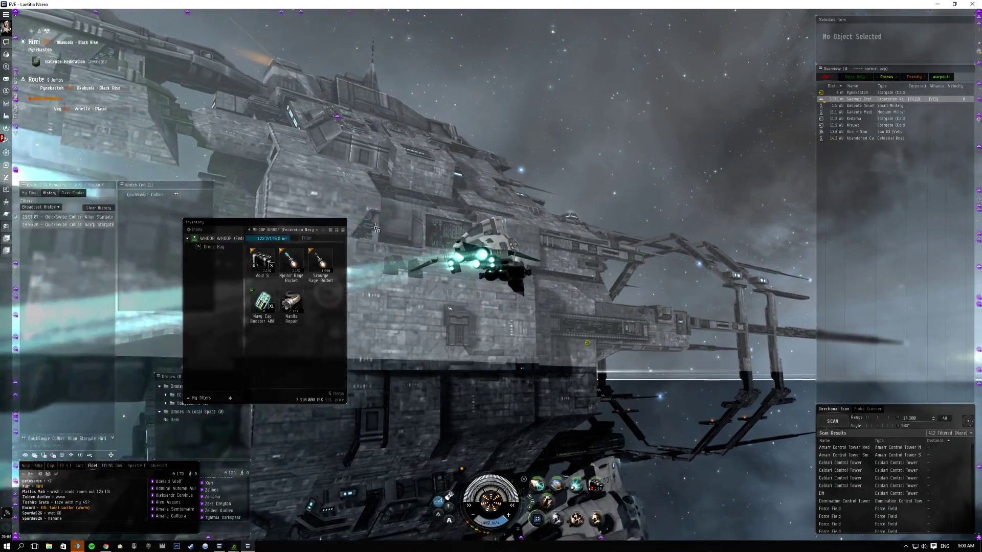
key(alt+c)
key(ctrl+space)
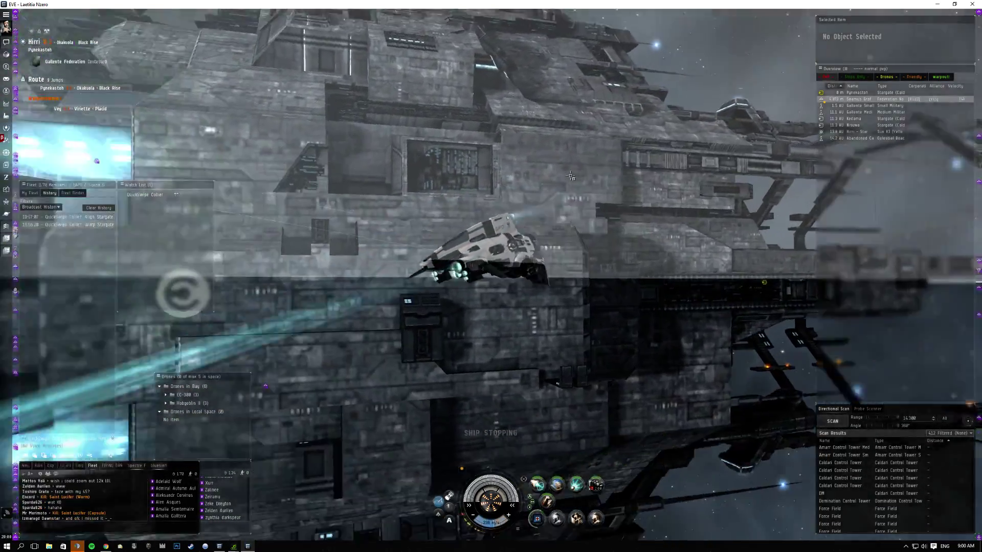
click(571, 176)
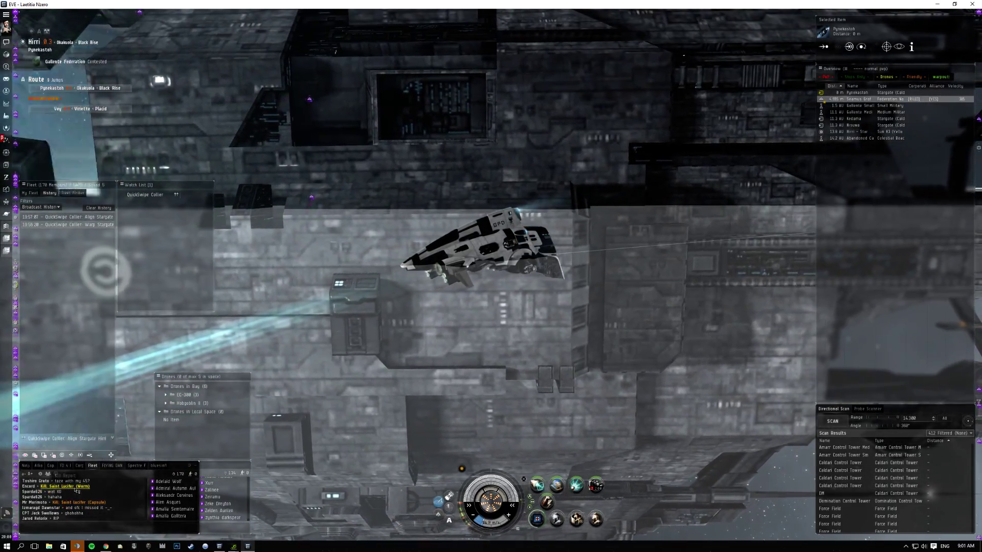
click(77, 487)
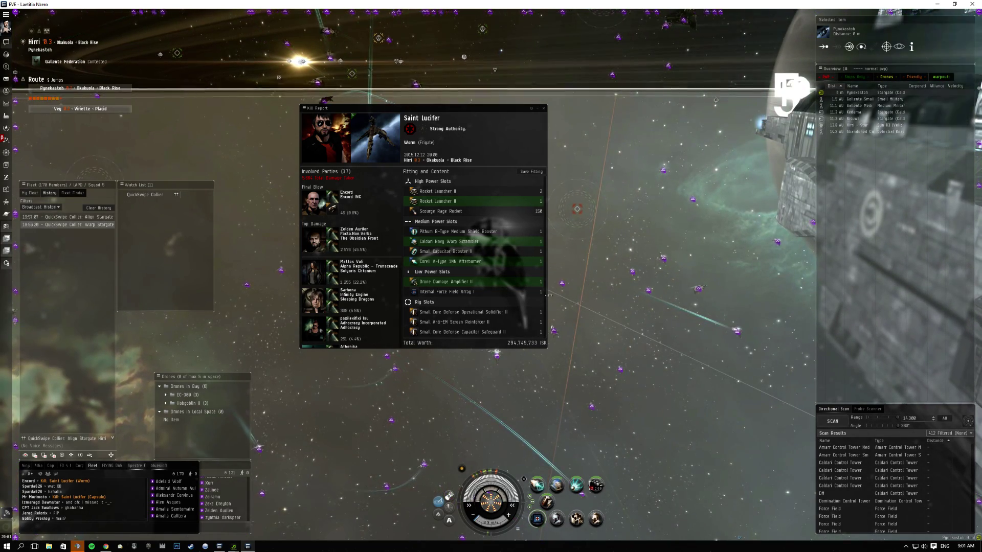
- Enlarge the Worm kill report to show its drone and cargo bays, then open the capsule kill report
drag(518, 348, 506, 440)
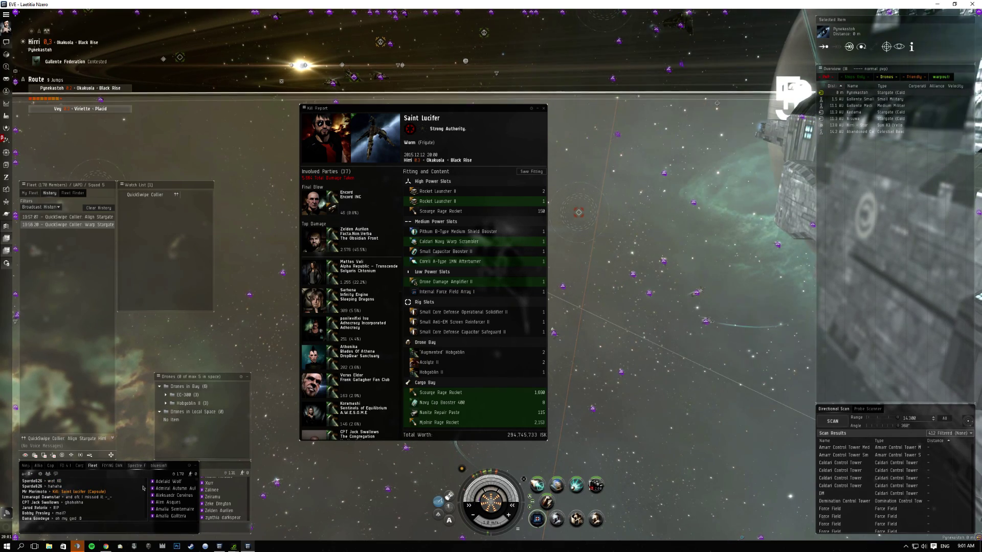
click(96, 492)
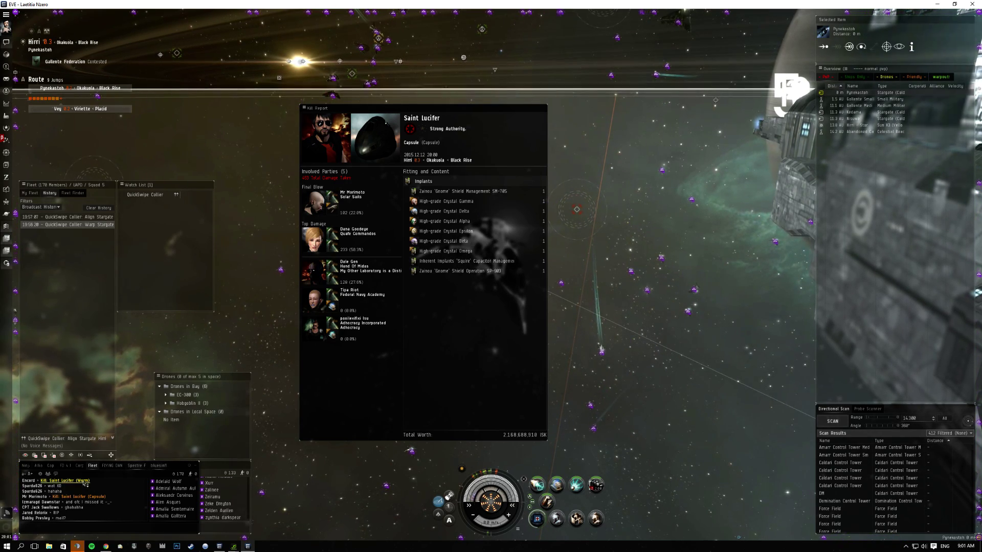
click(90, 483)
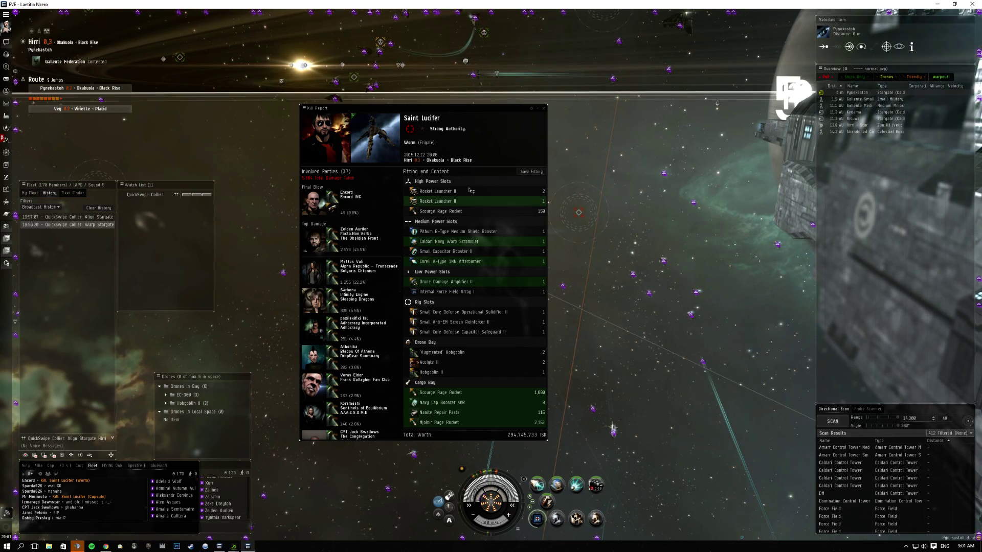
click(106, 491)
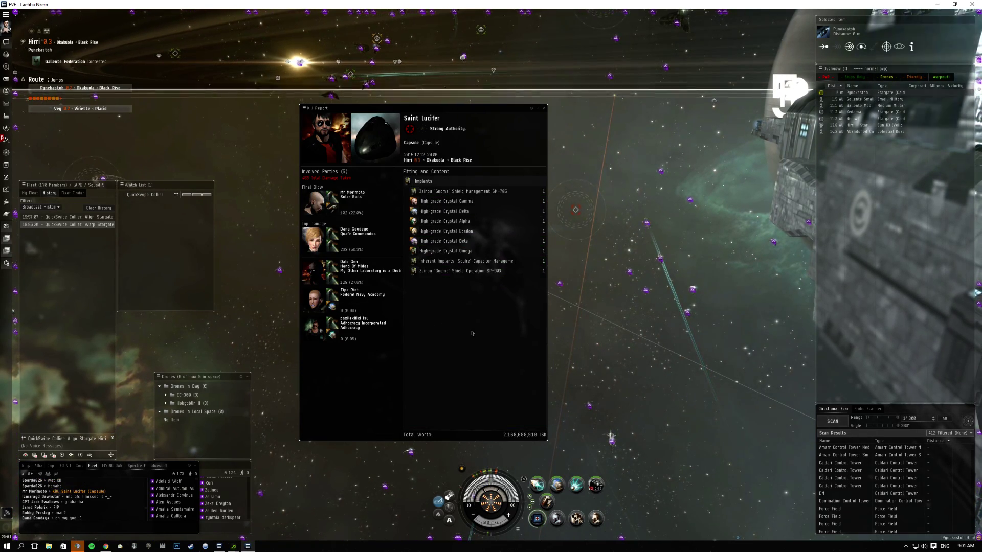